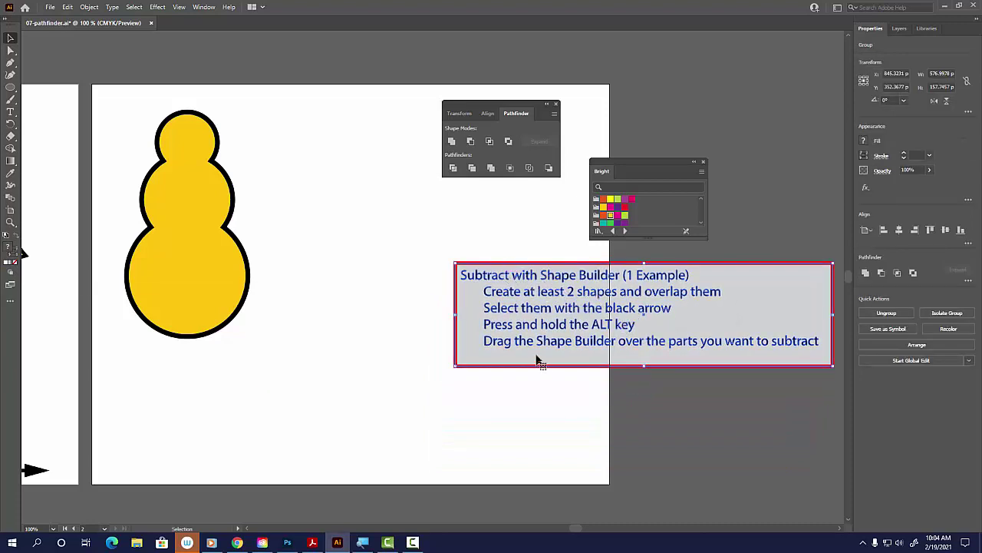
Move the instruction note aside and draw a rectangle about 185 by 170 pt beside the snowman shape.
{"action": "left_click_drag", "start_coordinate": [530, 340], "coordinate": [600, 339]}
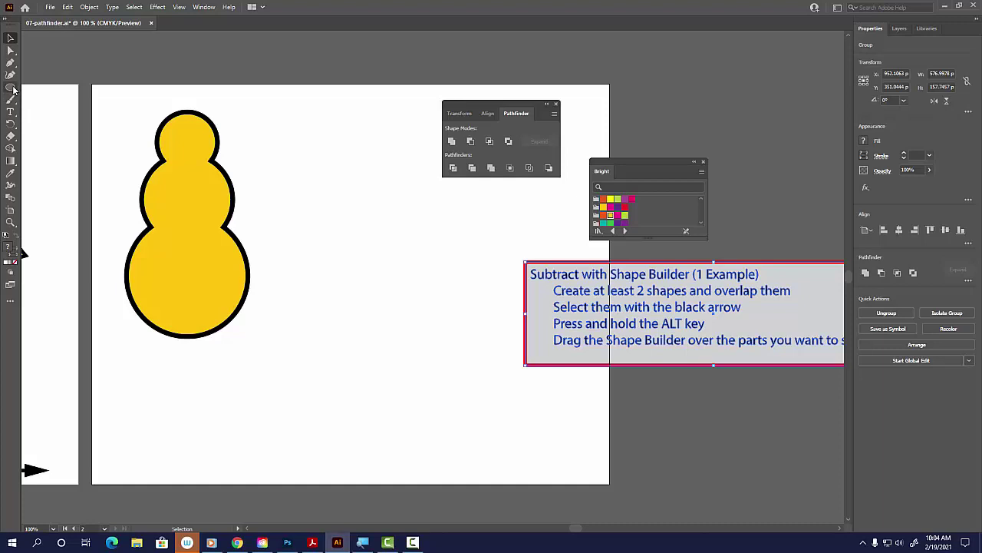
{"action": "left_click_drag", "start_coordinate": [14, 89], "coordinate": [42, 86]}
{"action": "left_click_drag", "start_coordinate": [338, 242], "coordinate": [461, 353]}
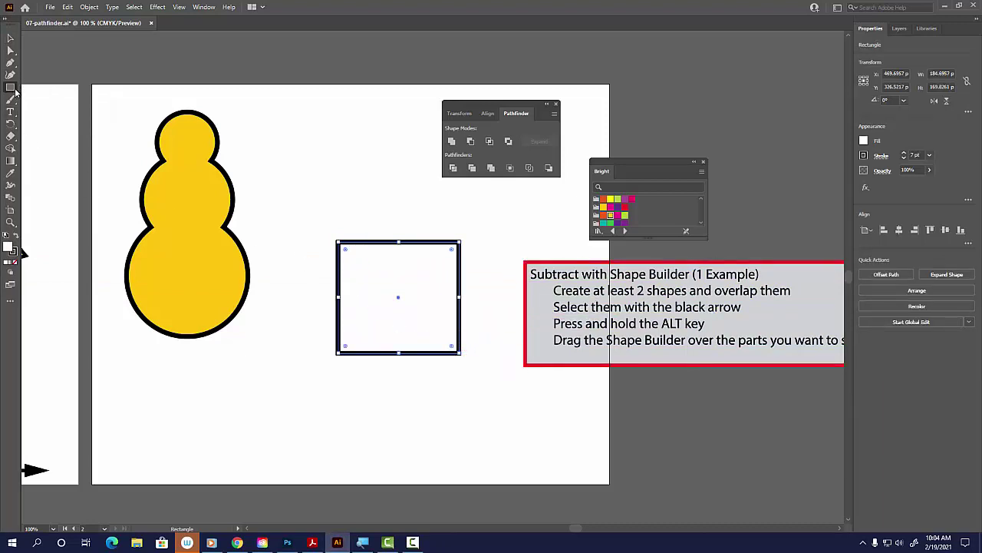
Create a three-sided polygon with a 50 pt radius above the rectangle.
{"action": "left_click_drag", "start_coordinate": [15, 90], "coordinate": [62, 112]}
{"action": "left_click", "coordinate": [341, 191]}
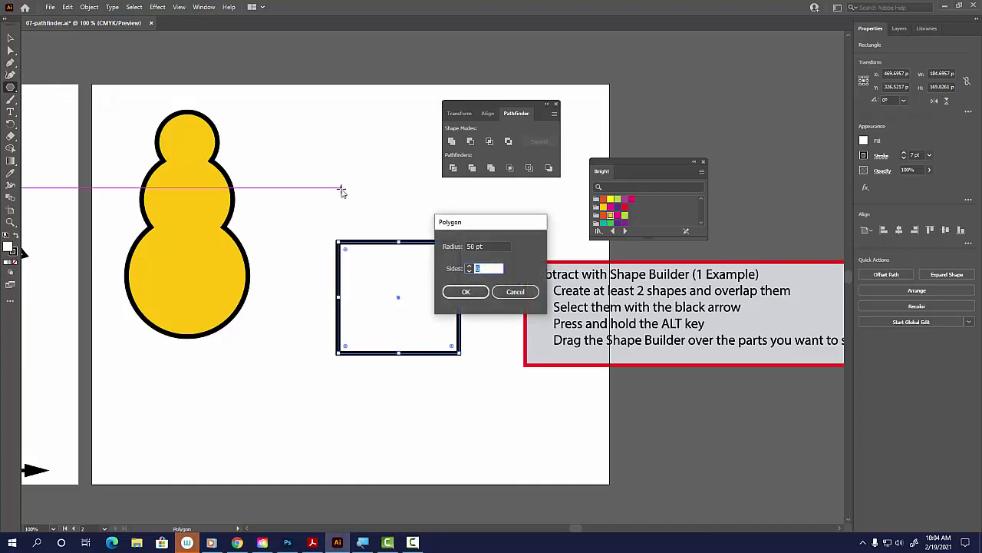
{"action": "type", "text": "3"}
{"action": "left_click", "coordinate": [483, 298]}
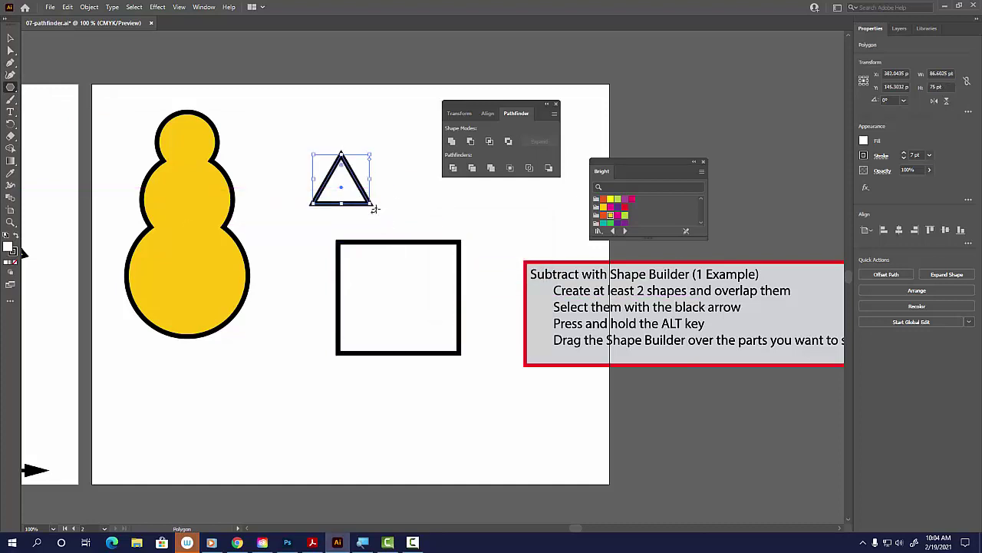
Flip the triangle to point down, enlarge it to about 128 by 111 pt, and overlap it with the rectangle's top edge.
{"action": "key", "text": "v"}
{"action": "left_click_drag", "start_coordinate": [376, 209], "coordinate": [296, 155]}
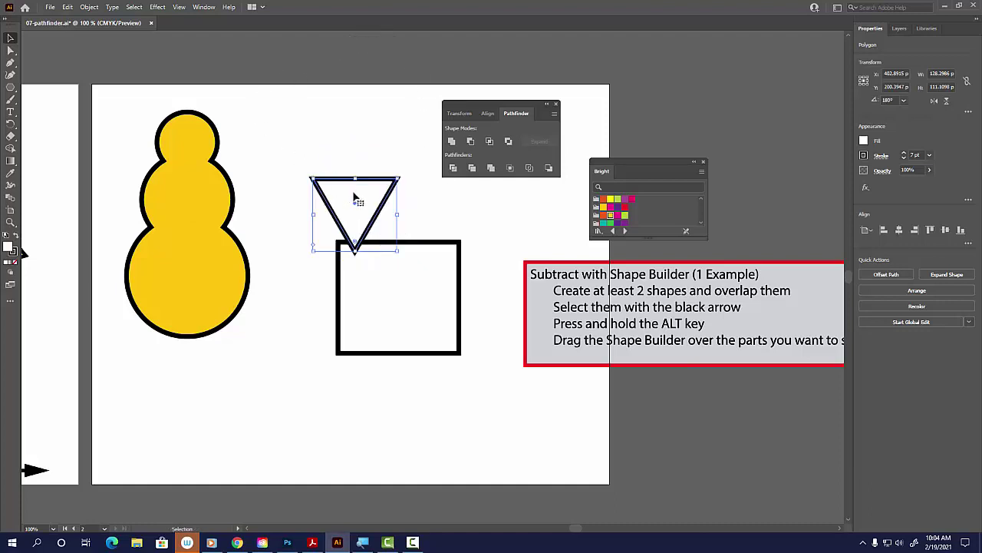
{"action": "left_click_drag", "start_coordinate": [355, 195], "coordinate": [397, 226]}
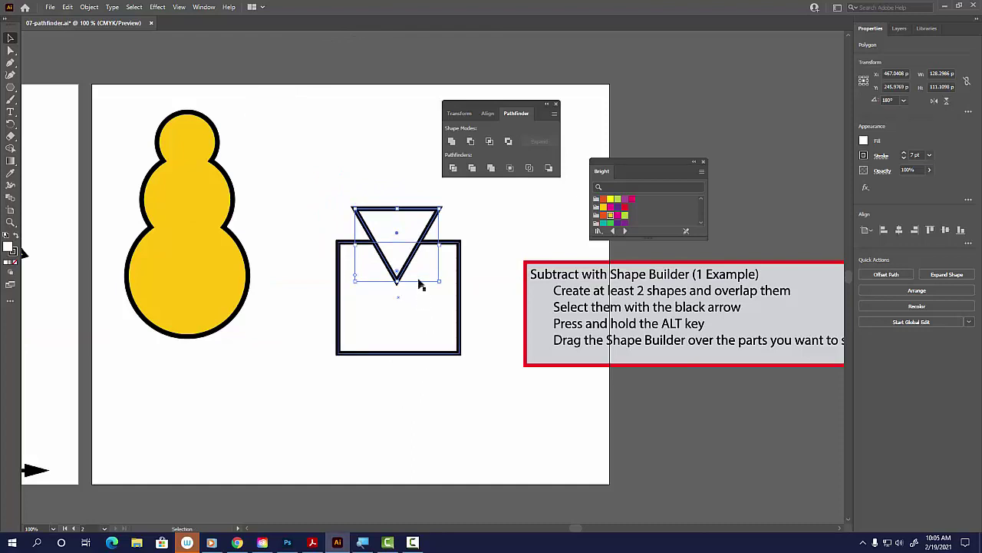
Duplicate the triangle, turn the copy to point up, and overlap it with the rectangle's bottom edge.
{"action": "left_click_drag", "start_coordinate": [406, 259], "coordinate": [245, 322]}
{"action": "left_click_drag", "start_coordinate": [284, 403], "coordinate": [389, 346]}
{"action": "left_click", "coordinate": [272, 435]}
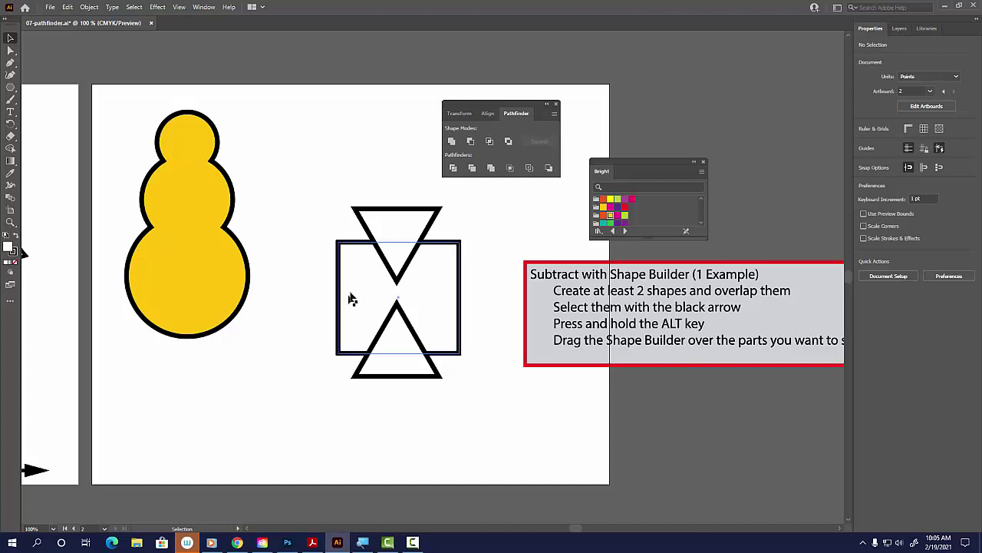
Duplicate the top triangle, rotate the copy to 270° so it points inward, and overlap it with the rectangle's left edge.
{"action": "left_click_drag", "start_coordinate": [401, 245], "coordinate": [284, 402]}
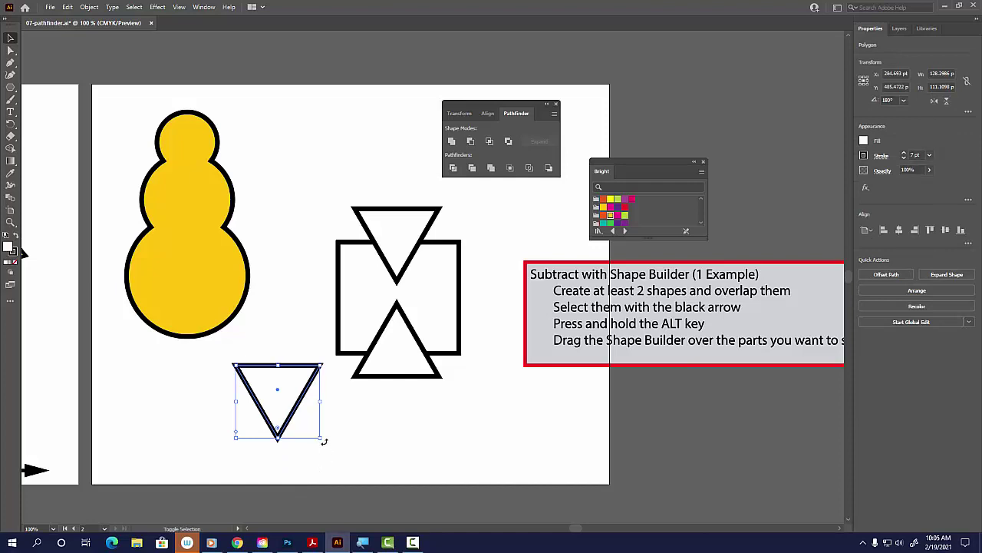
{"action": "left_click_drag", "start_coordinate": [338, 428], "coordinate": [368, 366]}
{"action": "left_click_drag", "start_coordinate": [280, 399], "coordinate": [320, 307]}
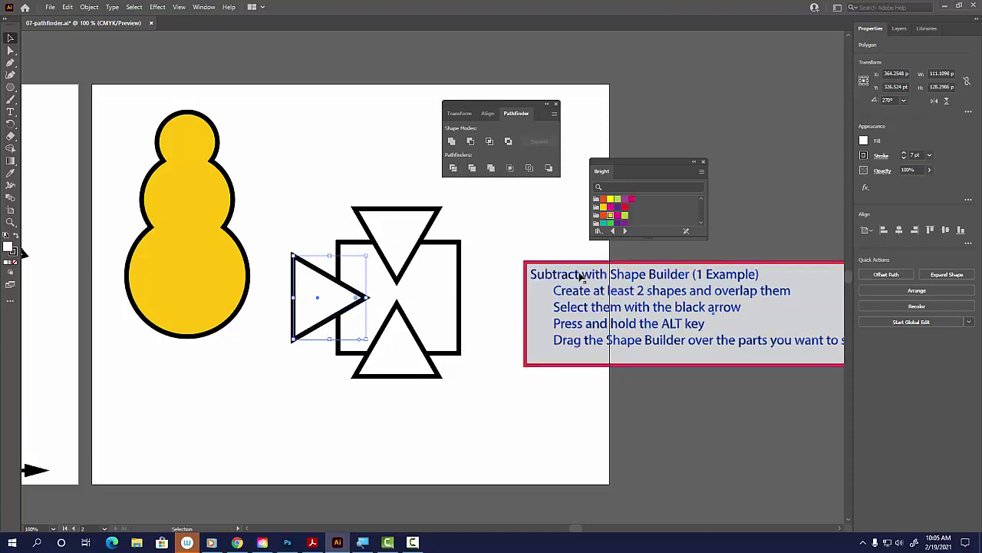
Move the note off the artboard and add a triangle copy rotated to 90° overlapping the rectangle's right edge.
{"action": "left_click", "coordinate": [581, 278]}
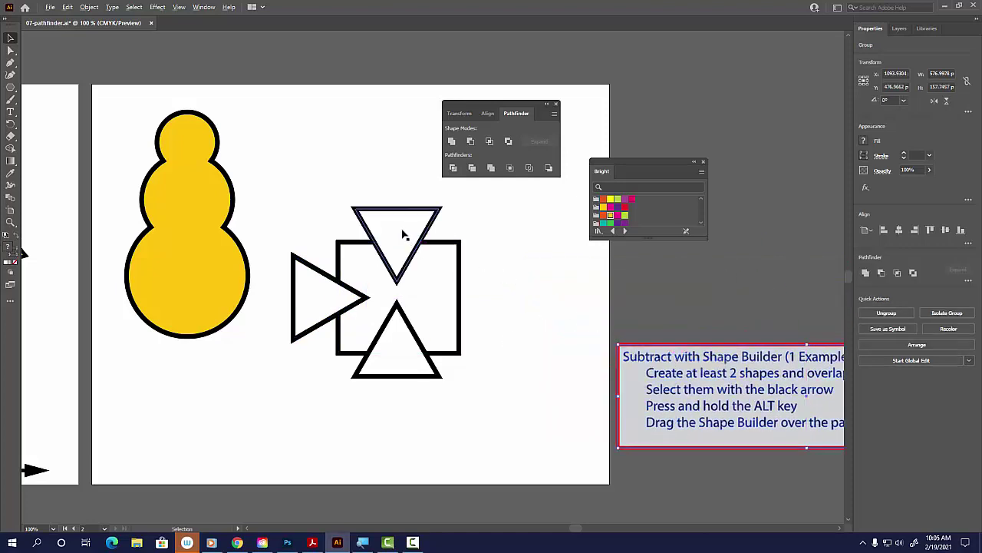
{"action": "left_click_drag", "start_coordinate": [403, 235], "coordinate": [533, 291]}
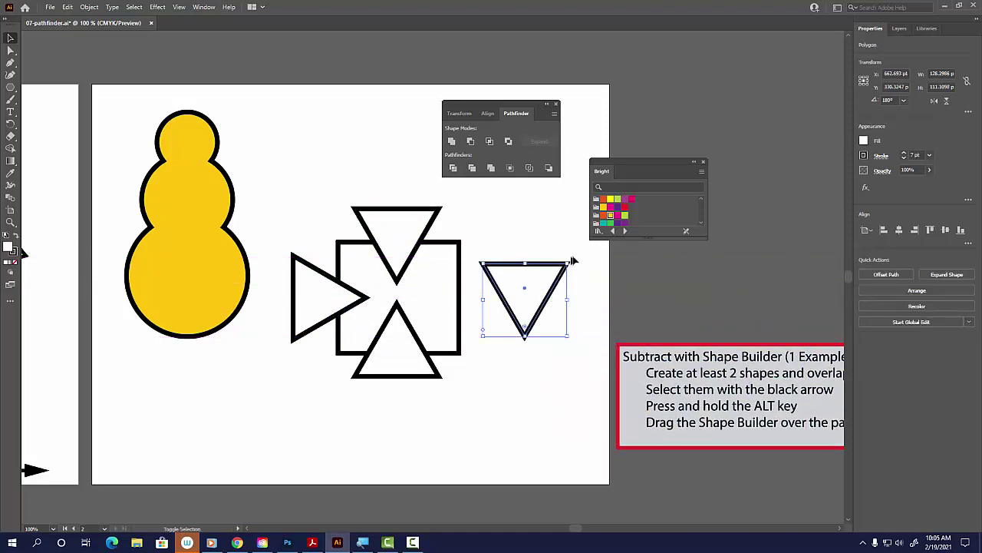
{"action": "left_click_drag", "start_coordinate": [581, 267], "coordinate": [494, 300]}
Fine-tune the positions of the left, bottom and top triangles around the rectangle.
{"action": "left_click_drag", "start_coordinate": [301, 301], "coordinate": [303, 298]}
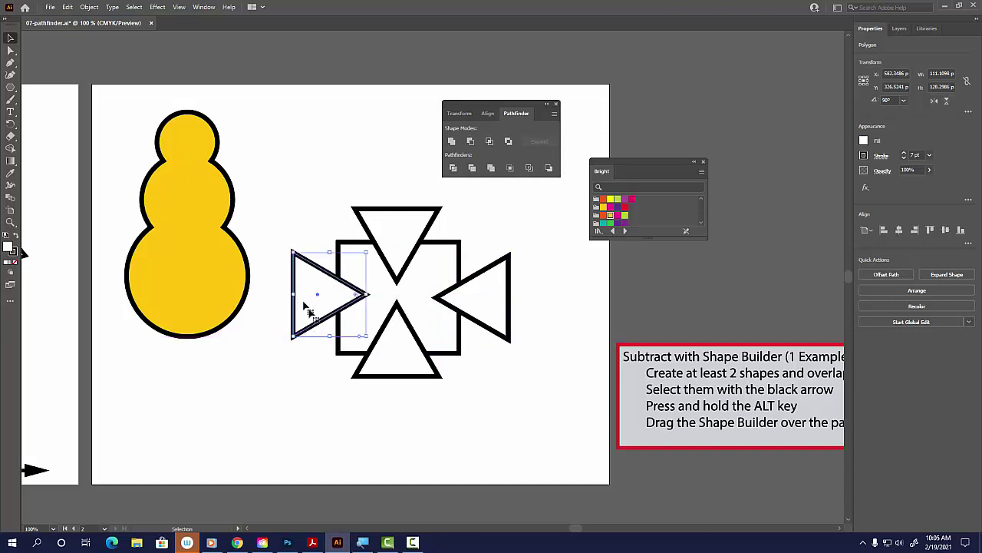
{"action": "left_click_drag", "start_coordinate": [392, 360], "coordinate": [397, 363]}
{"action": "left_click_drag", "start_coordinate": [396, 261], "coordinate": [397, 257]}
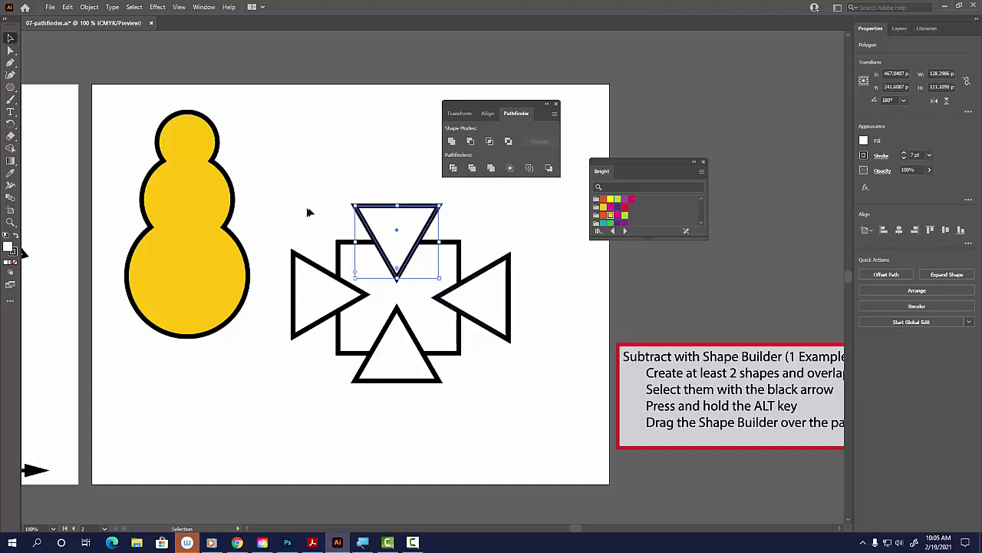
Select the rectangle and all four triangles and subtract each triangle from the rectangle with the Shape Builder tool.
{"action": "left_click_drag", "start_coordinate": [308, 213], "coordinate": [541, 396]}
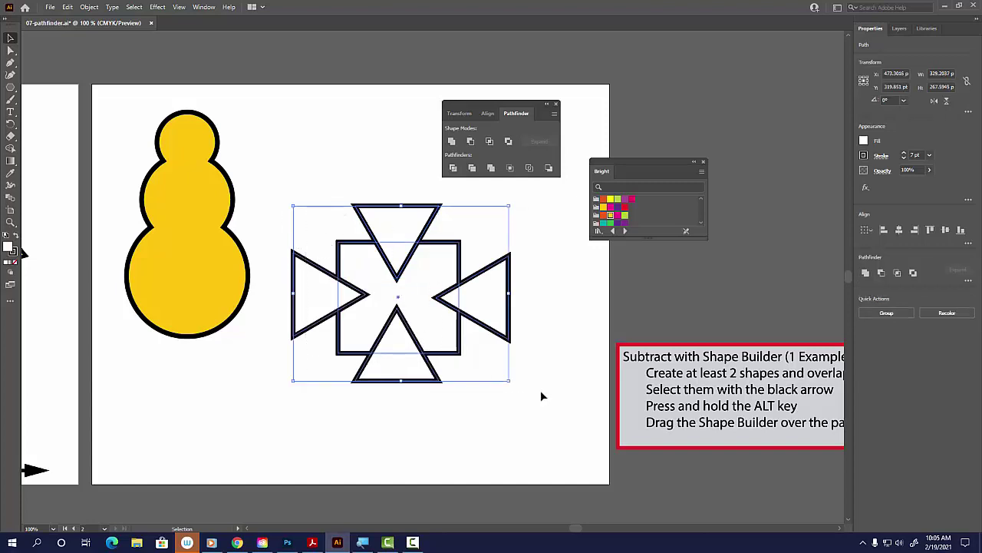
{"action": "key", "text": "shift+m"}
{"action": "left_click", "coordinate": [10, 149]}
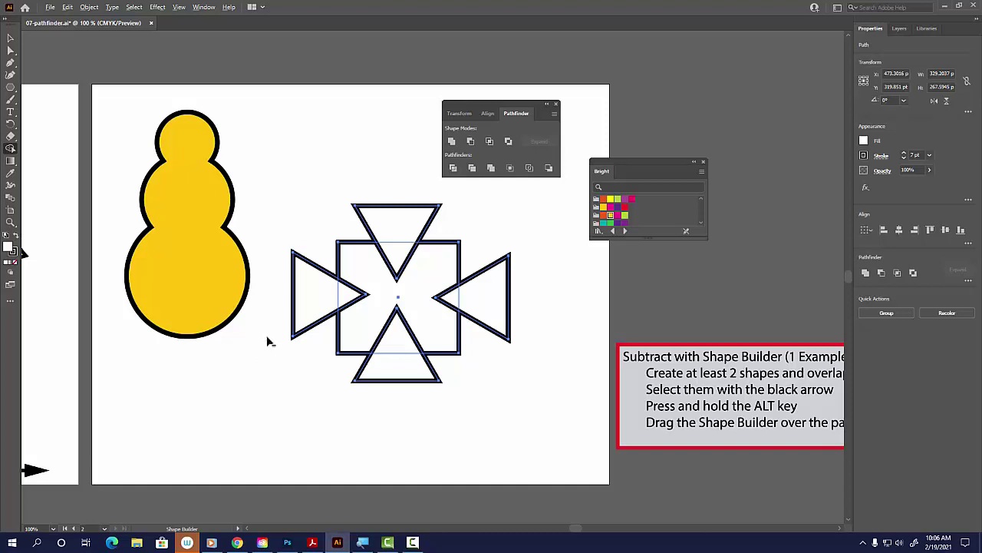
{"action": "left_click_drag", "start_coordinate": [289, 322], "coordinate": [348, 305]}
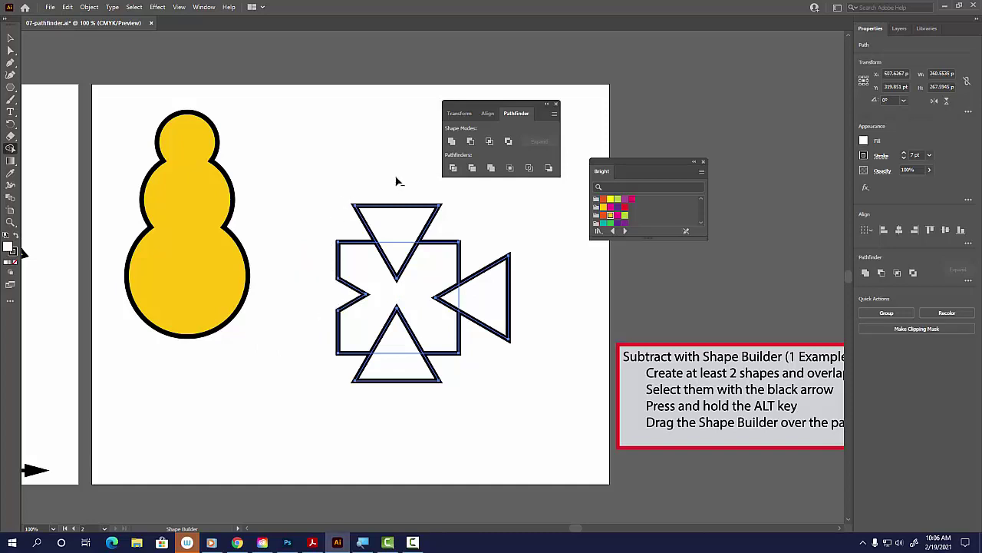
{"action": "left_click_drag", "start_coordinate": [400, 177], "coordinate": [402, 260]}
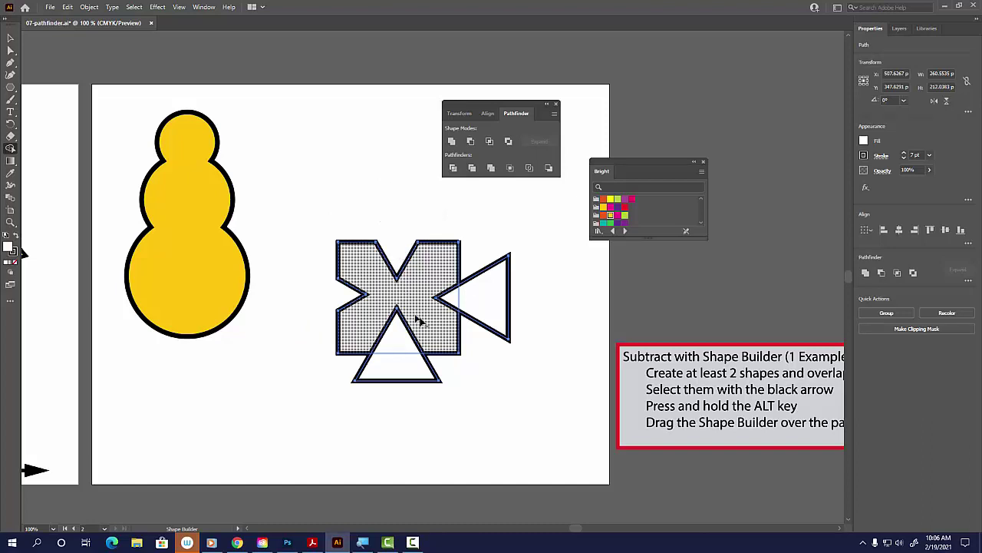
{"action": "mouse_move", "coordinate": [557, 305]}
{"action": "left_mouse_down"}
{"action": "mouse_move", "coordinate": [517, 313]}
{"action": "mouse_move", "coordinate": [455, 302]}
{"action": "left_mouse_up"}
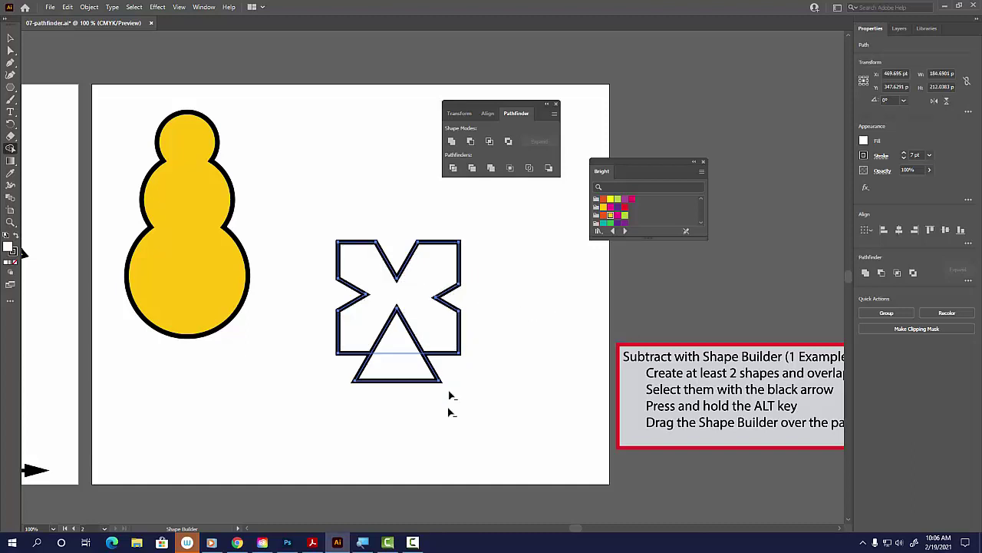
{"action": "mouse_move", "coordinate": [415, 454]}
{"action": "left_mouse_down"}
{"action": "mouse_move", "coordinate": [414, 390]}
{"action": "mouse_move", "coordinate": [397, 338]}
{"action": "left_mouse_up"}
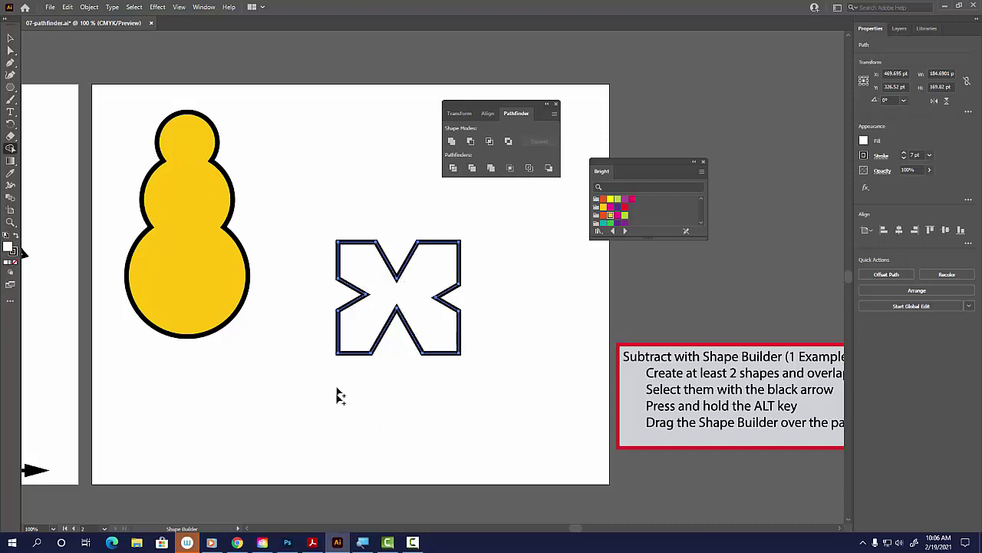
Move the notched shape slightly up toward the snowman and fill it with lime green from the Bright swatches.
{"action": "left_click", "coordinate": [11, 37]}
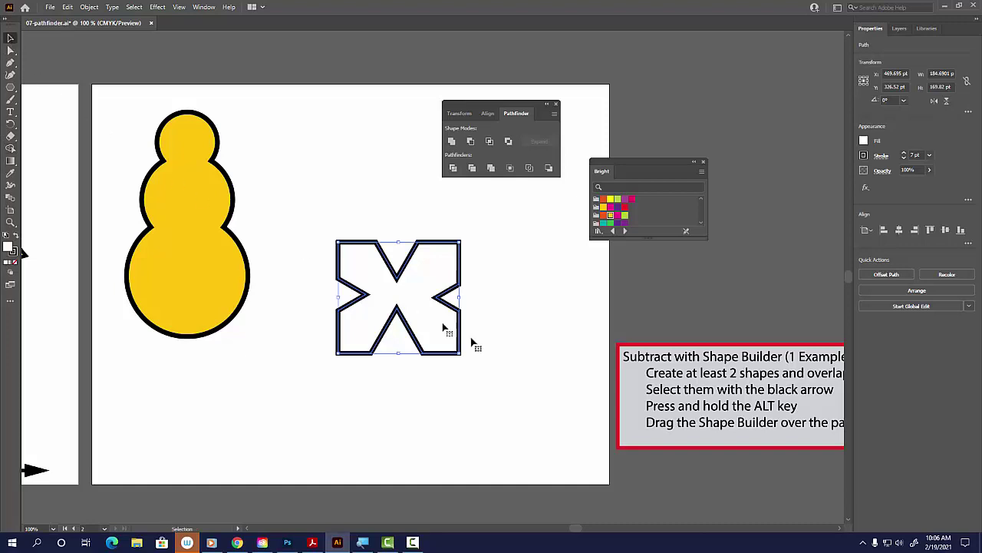
{"action": "left_click_drag", "start_coordinate": [441, 325], "coordinate": [426, 302]}
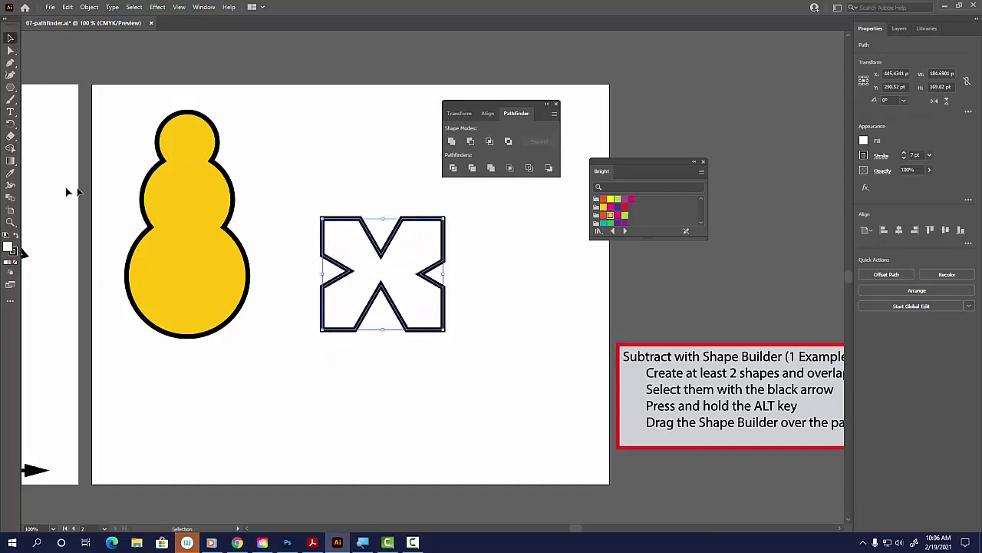
{"action": "left_click", "coordinate": [618, 199]}
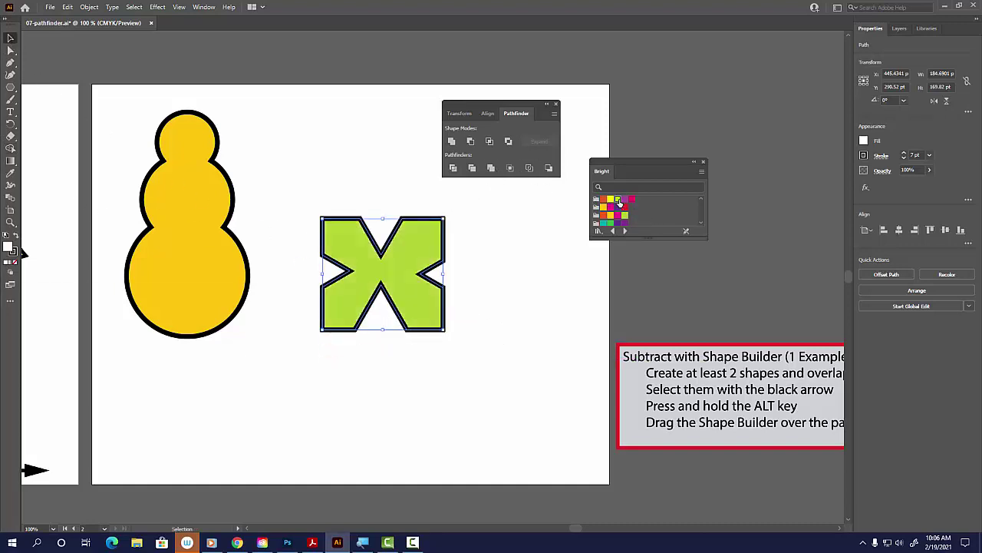
Reposition the green notched shape in the open area to the right of the snowman.
{"action": "left_click_drag", "start_coordinate": [412, 302], "coordinate": [452, 306]}
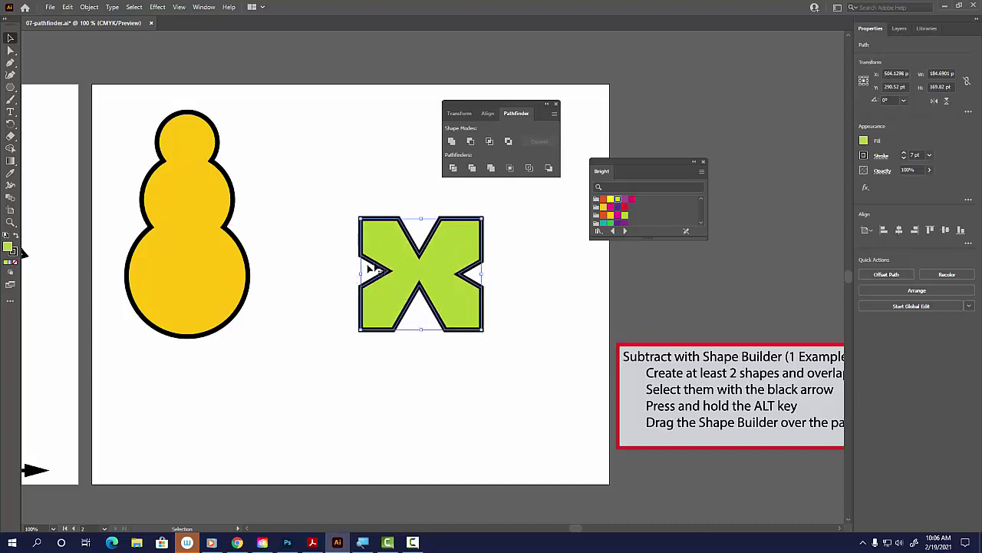
{"action": "mouse_move", "coordinate": [417, 260]}
{"action": "left_mouse_down"}
{"action": "mouse_move", "coordinate": [409, 259]}
{"action": "mouse_move", "coordinate": [428, 254]}
{"action": "left_mouse_up"}
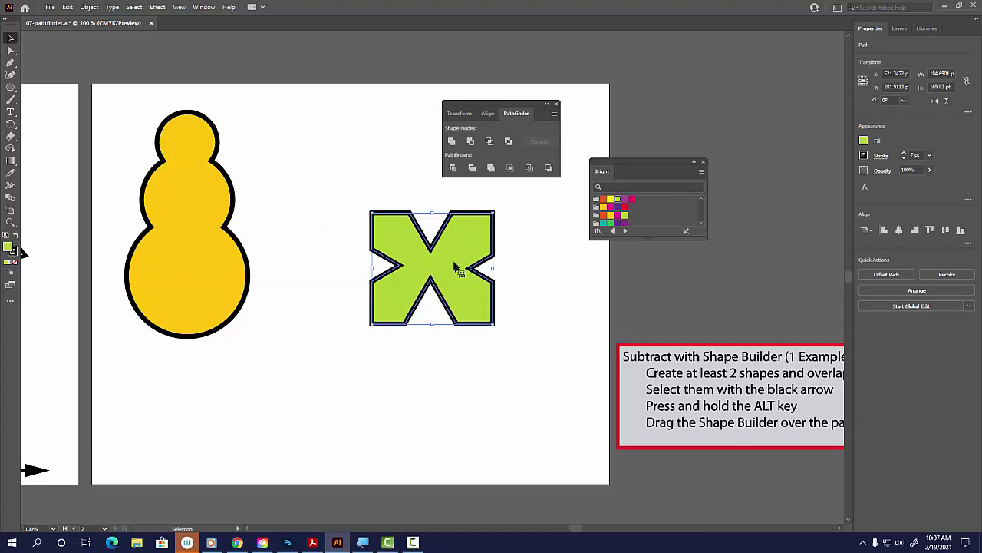
{"action": "left_click_drag", "start_coordinate": [442, 266], "coordinate": [440, 262]}
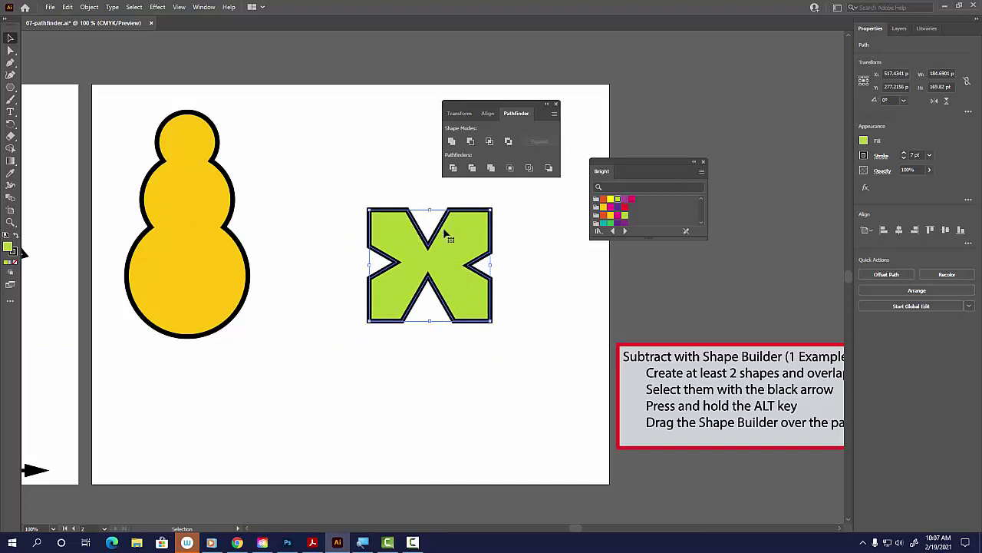
{"action": "left_click_drag", "start_coordinate": [452, 266], "coordinate": [432, 263]}
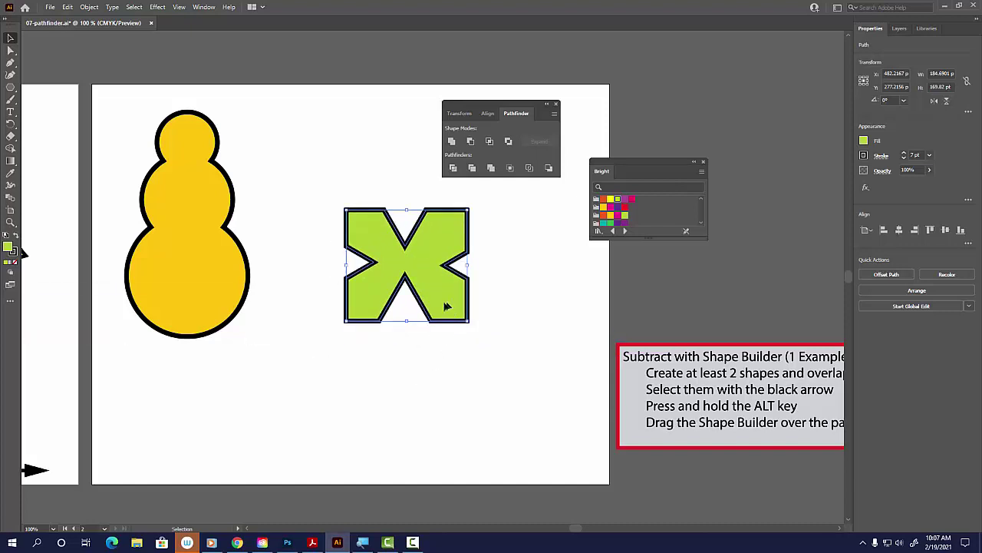
{"action": "left_click_drag", "start_coordinate": [448, 305], "coordinate": [435, 307]}
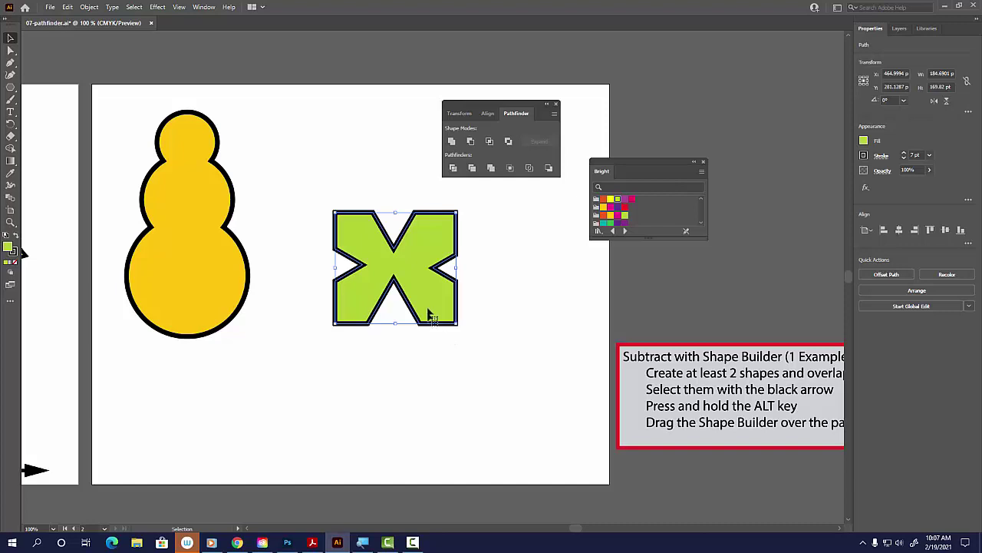
{"action": "left_click_drag", "start_coordinate": [430, 310], "coordinate": [417, 323]}
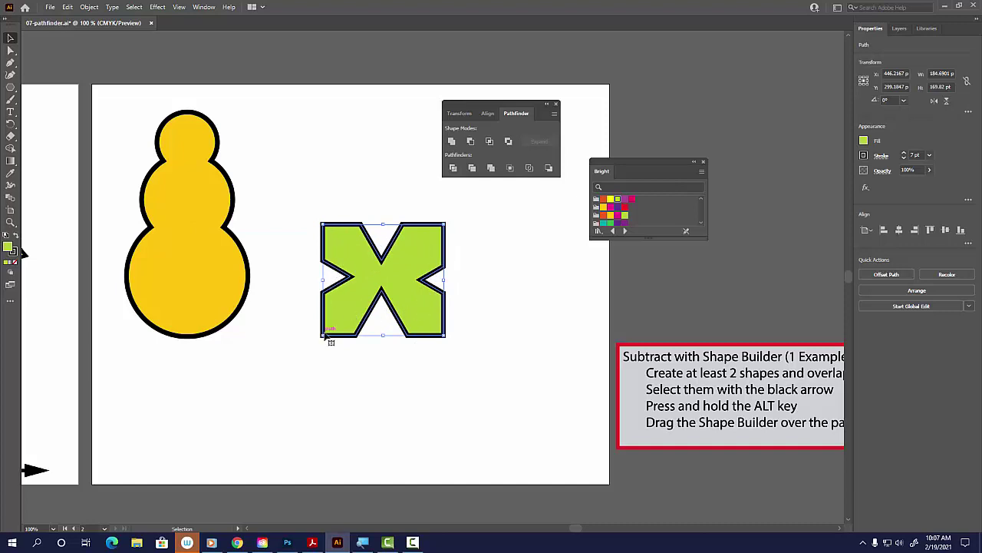
Bring the Shape Builder instruction note back toward the artboard and delete it.
{"action": "left_click_drag", "start_coordinate": [745, 407], "coordinate": [574, 412]}
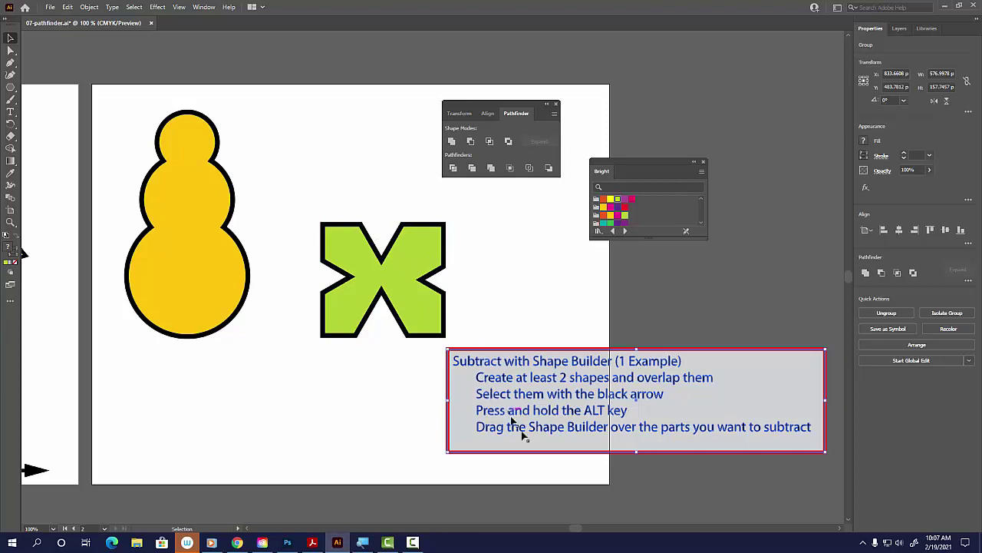
{"action": "left_click_drag", "start_coordinate": [571, 403], "coordinate": [553, 411]}
{"action": "key", "text": "Delete"}
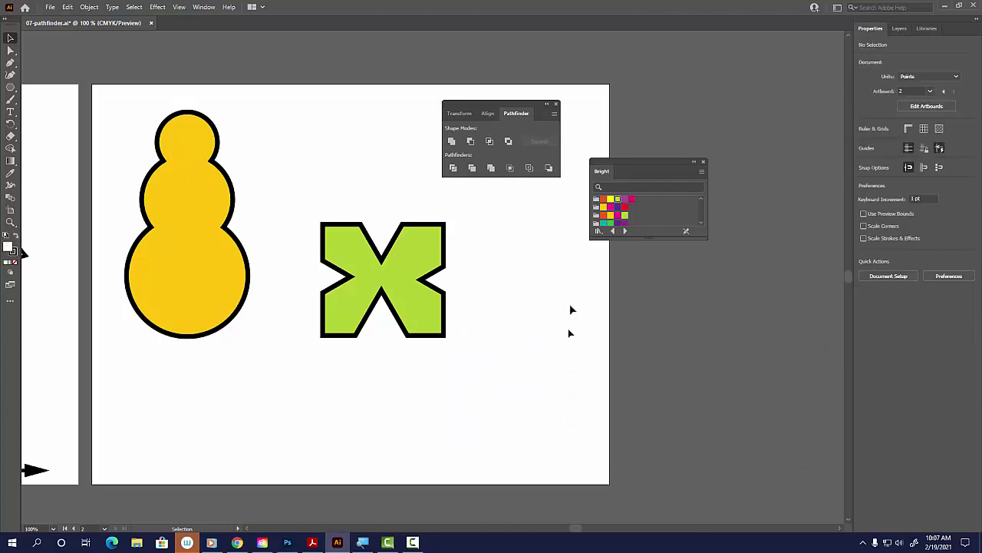
Close the floating Bright swatch library and the Pathfinder controls to clear the view of both artboards.
{"action": "left_click", "coordinate": [703, 162]}
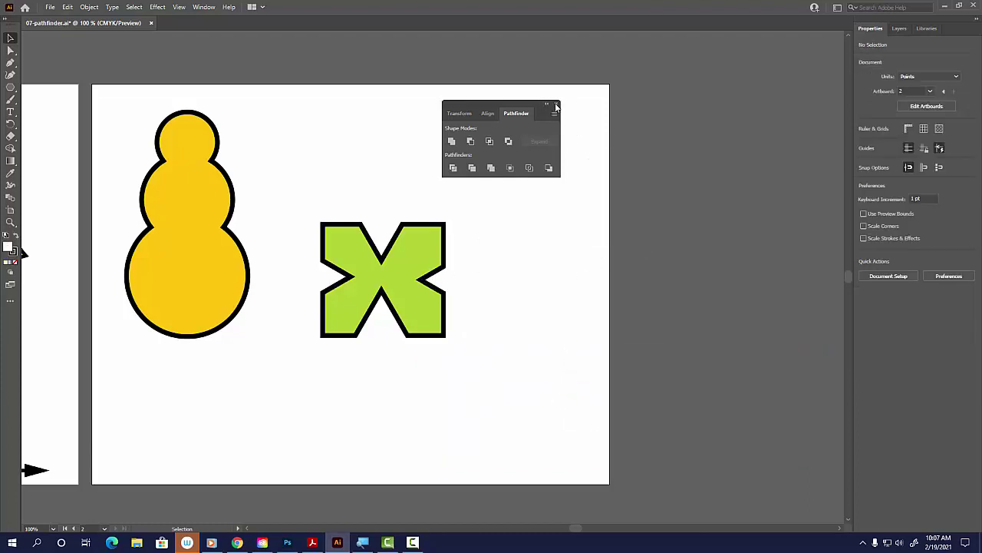
{"action": "left_click", "coordinate": [554, 104]}
{"action": "left_click_drag", "start_coordinate": [430, 360], "coordinate": [912, 356]}
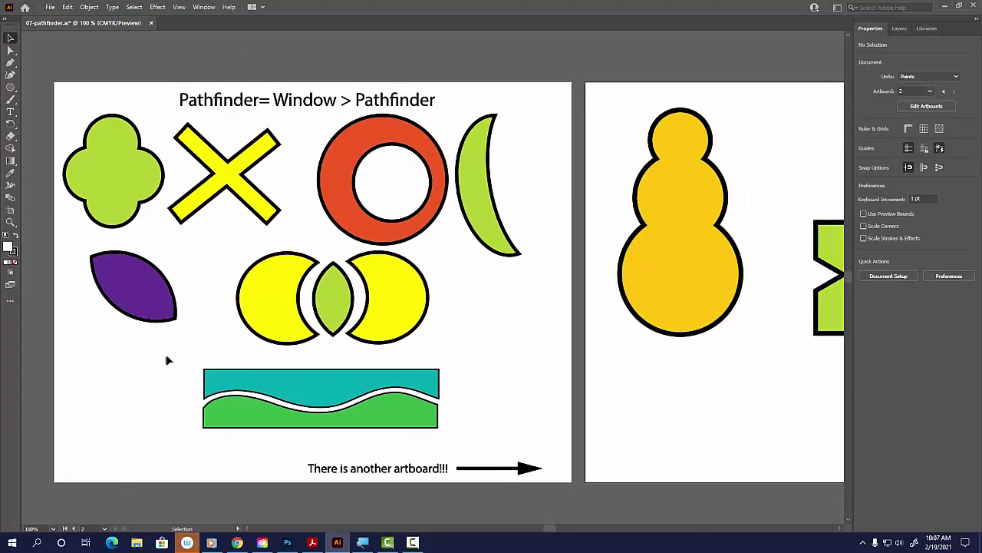